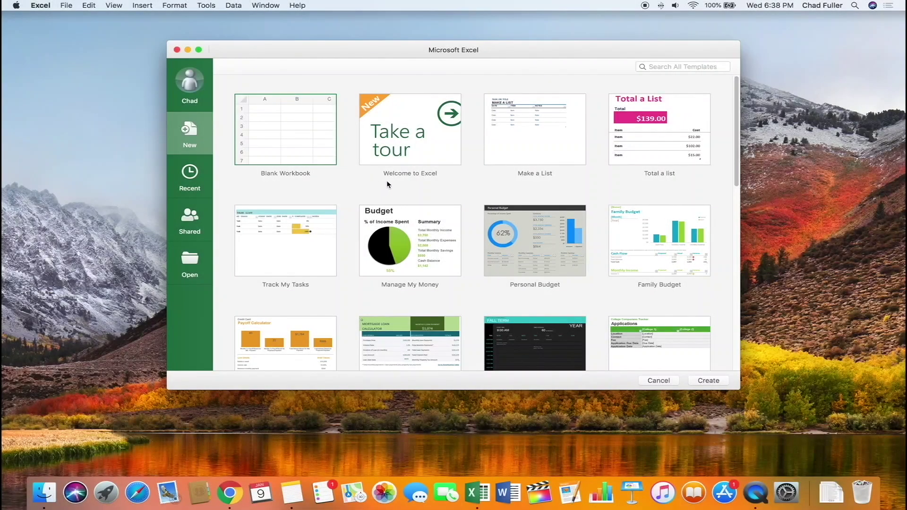
# Merge and centre the American Football Conference title across A–D and fill 1960 down to E18.
pyautogui.scroll(-2, 390, 187)
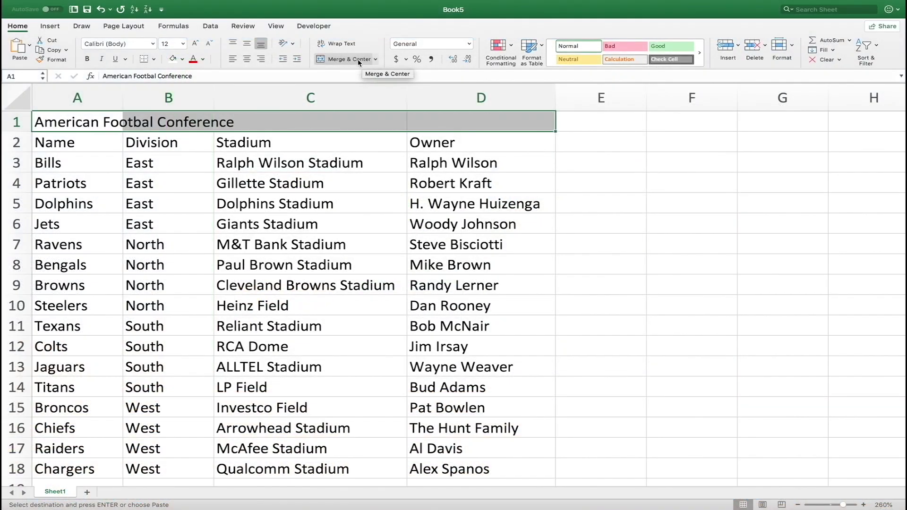
pyautogui.click(352, 59)
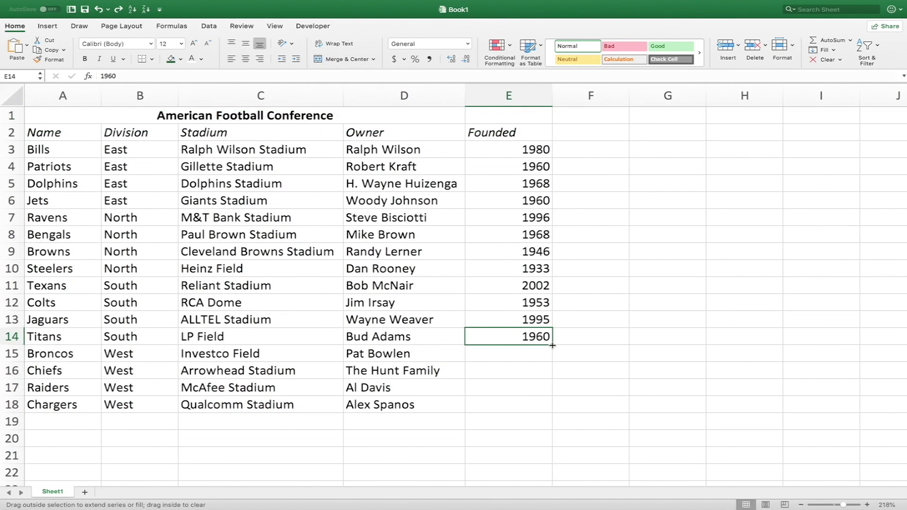
pyautogui.moveTo(552, 346); pyautogui.dragTo(550, 405)
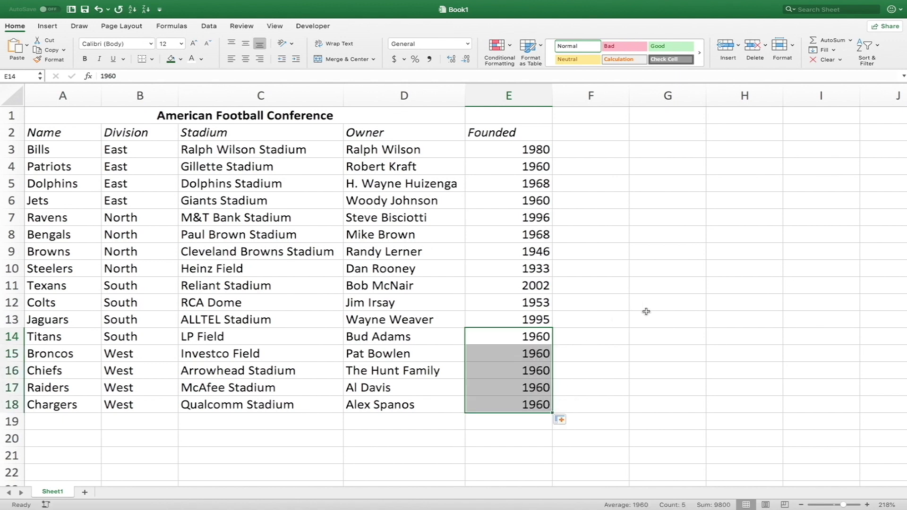
pyautogui.click(619, 324)
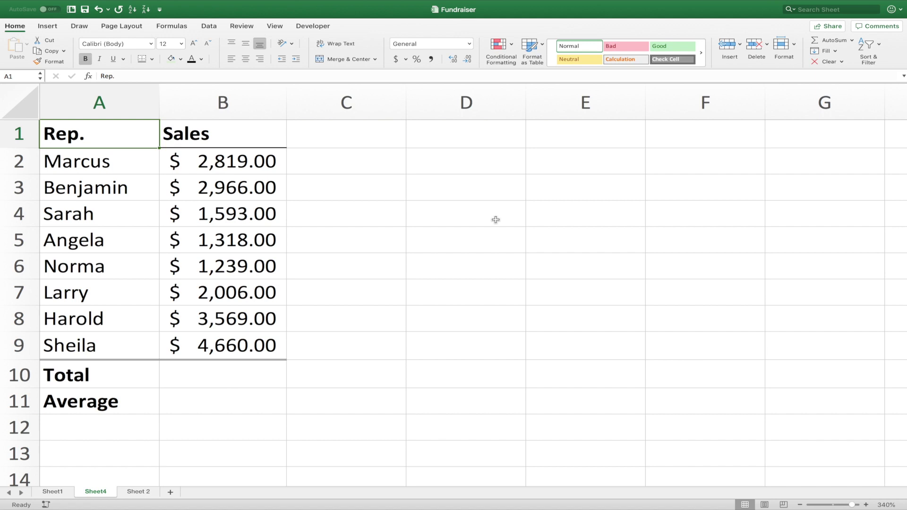
# Select the empty Total cell B10 below the eight reps' Sales figures.
pyautogui.click(468, 266)
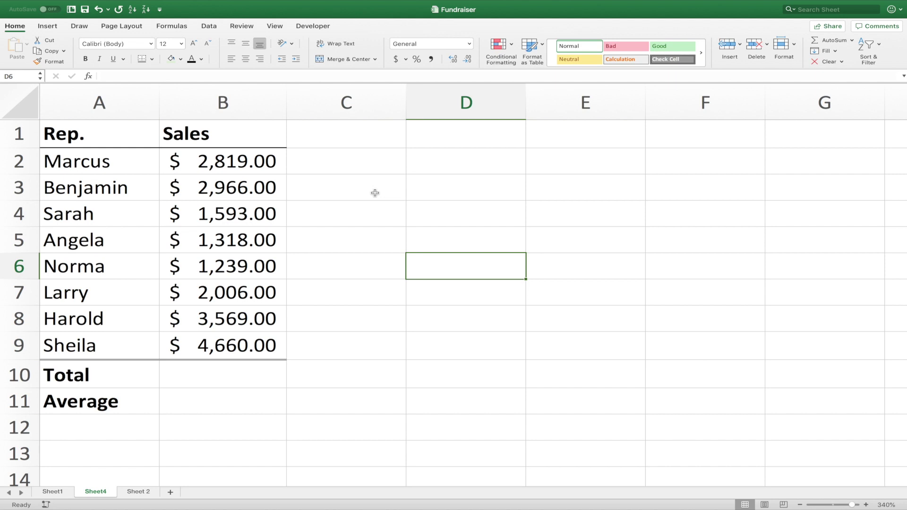
pyautogui.click(215, 386)
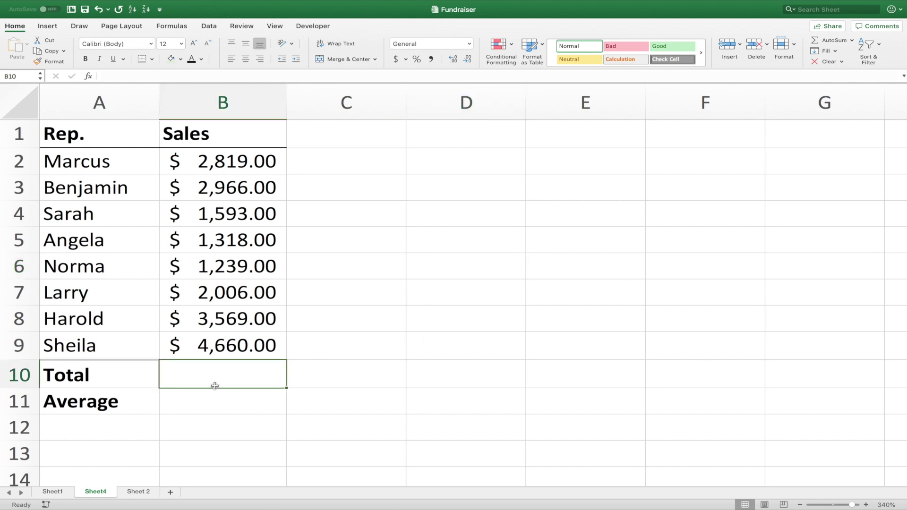
pyautogui.press('Return')
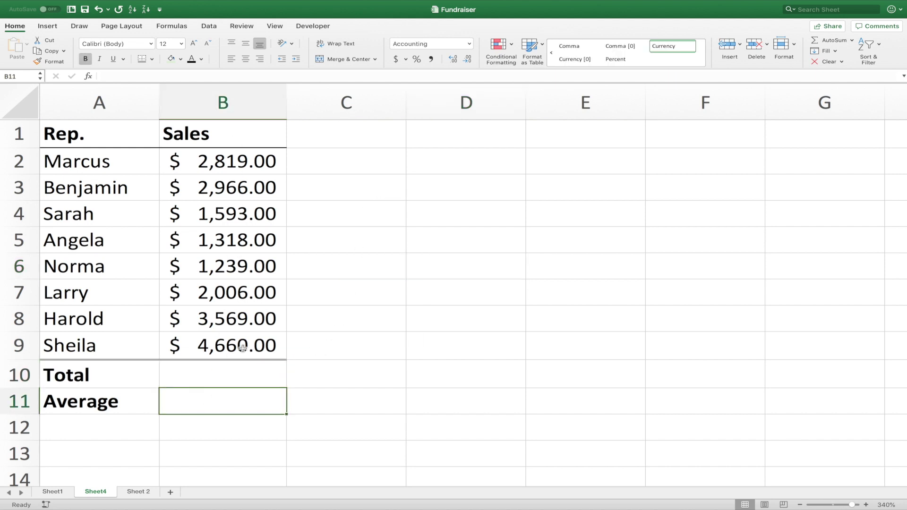
pyautogui.click(223, 379)
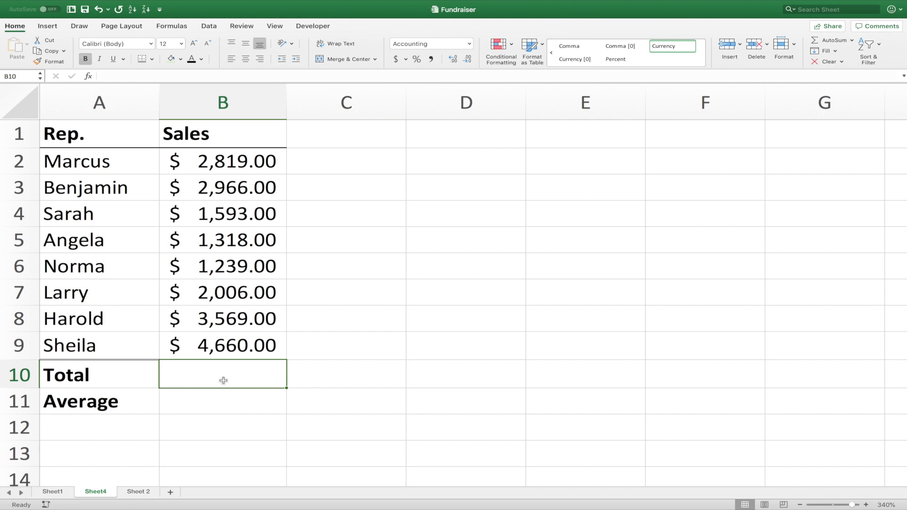
# Enter =B2+B3+B4+B5+B6+B7+B8+B9 in B10 to total the sales, giving $20,170.00.
pyautogui.doubleClick(223, 380)
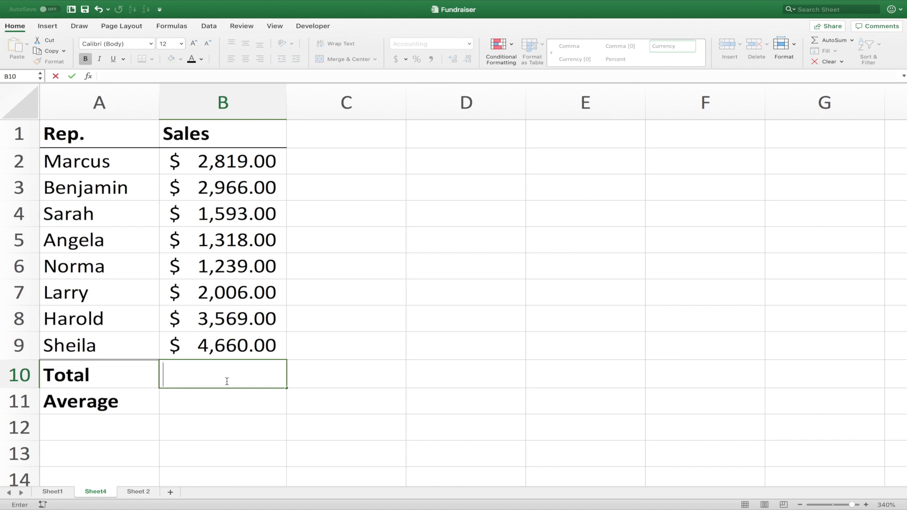
pyautogui.write('=')
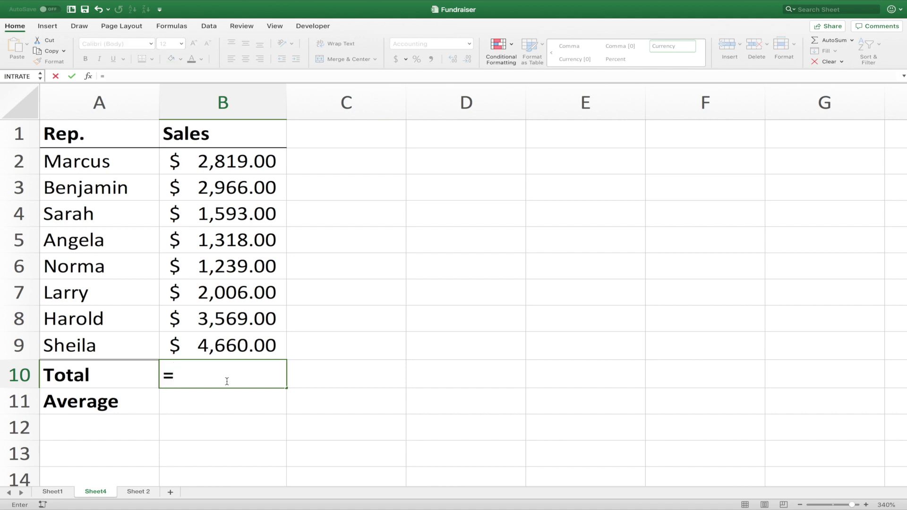
pyautogui.click(216, 377)
pyautogui.click(222, 159)
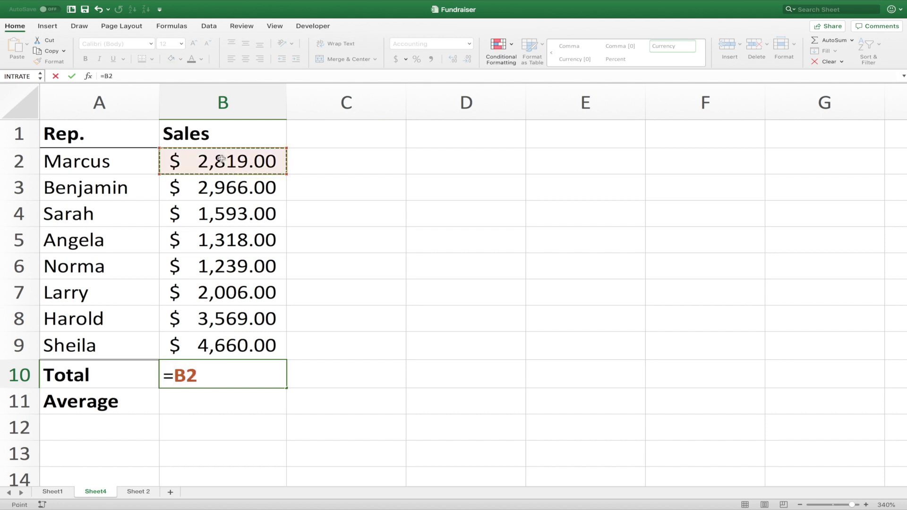
pyautogui.write('+')
pyautogui.click(243, 187)
pyautogui.write('+')
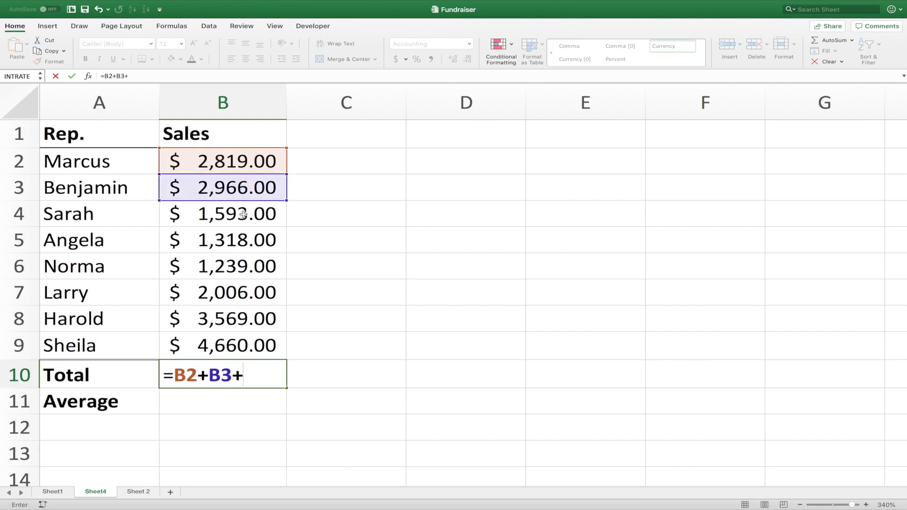
pyautogui.click(242, 214)
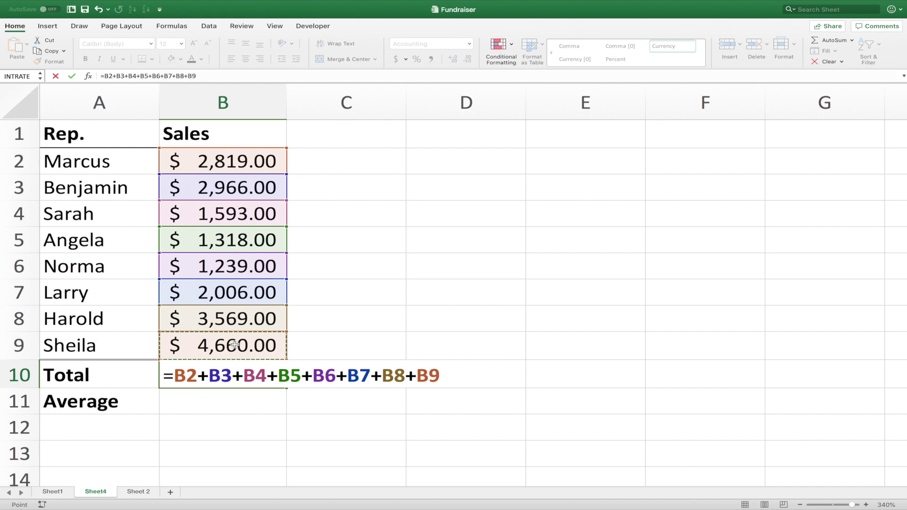
pyautogui.press('Return')
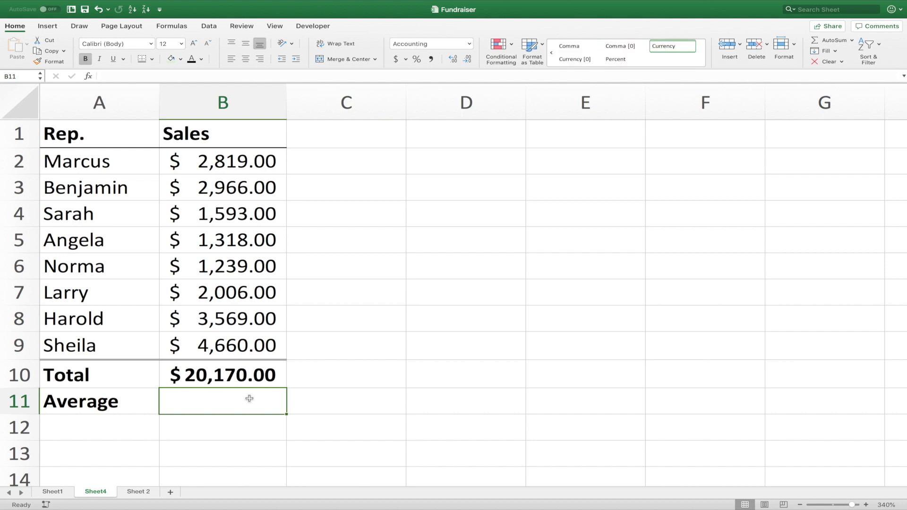
# Enter =B10/8 in B11 to show the $2,521.25 average.
pyautogui.write('=')
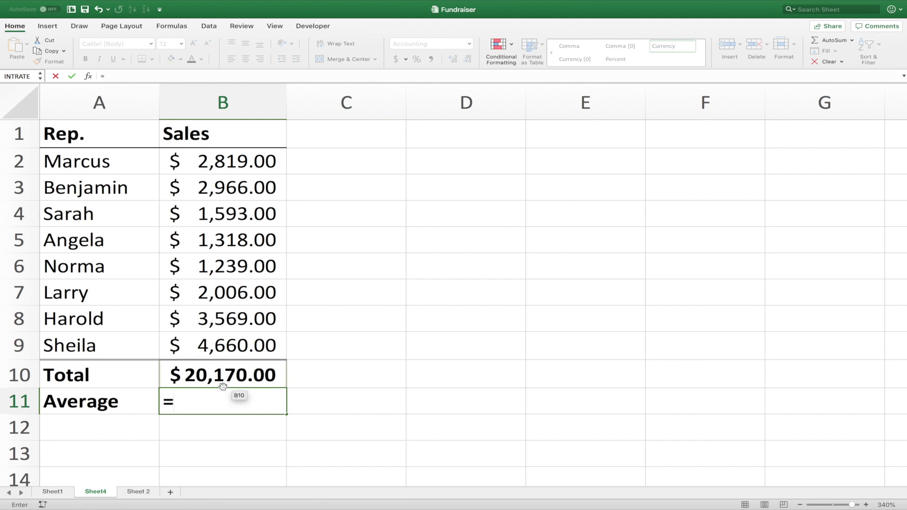
pyautogui.click(237, 376)
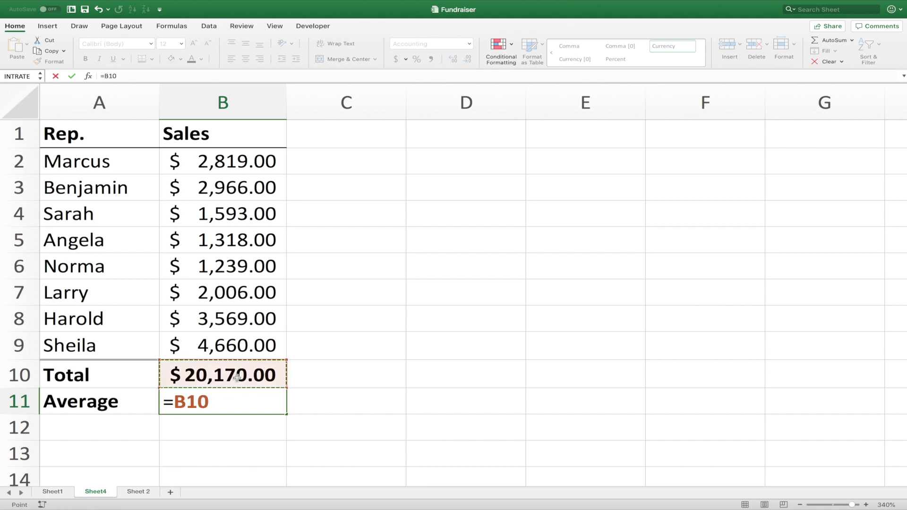
pyautogui.write('/')
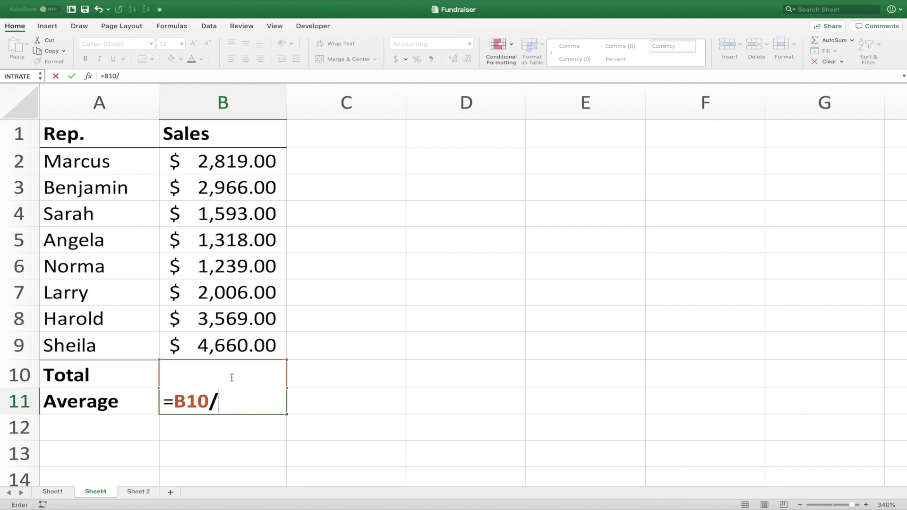
pyautogui.write('8')
pyautogui.press('Return')
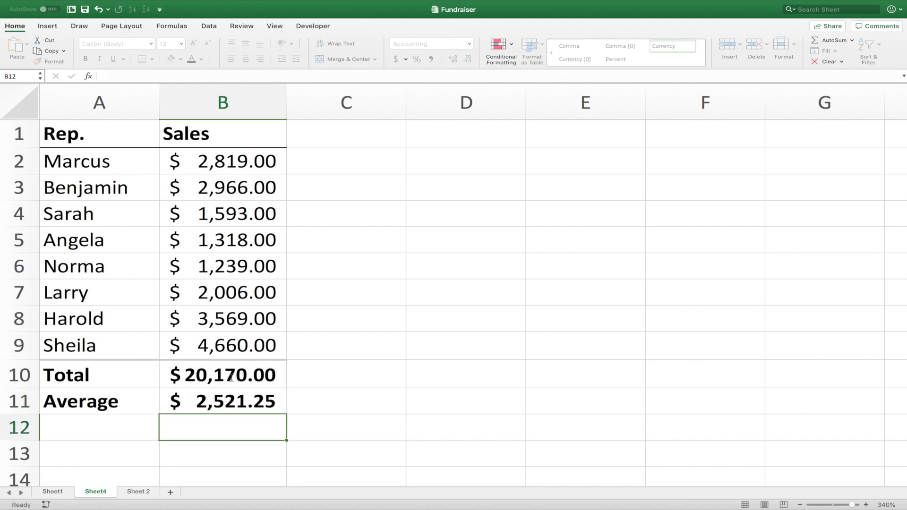
# Inspect the formulas in B11 and B10, then clear both cells.
pyautogui.click(260, 403)
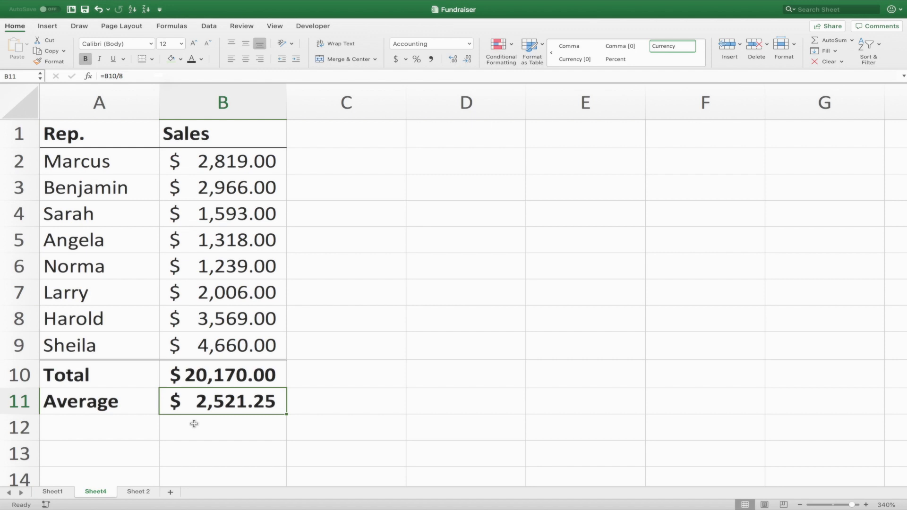
pyautogui.click(222, 378)
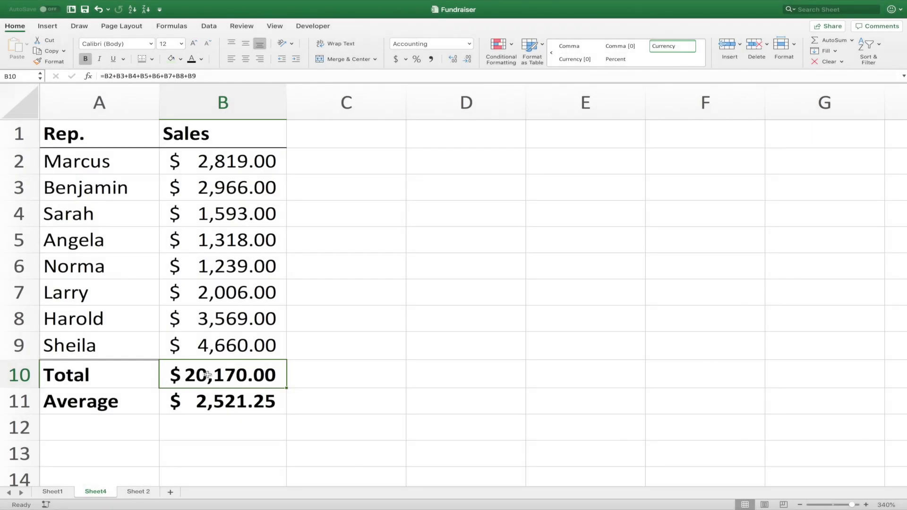
pyautogui.moveTo(222, 380); pyautogui.dragTo(226, 398)
pyautogui.press('super+z')
pyautogui.press('super+z')
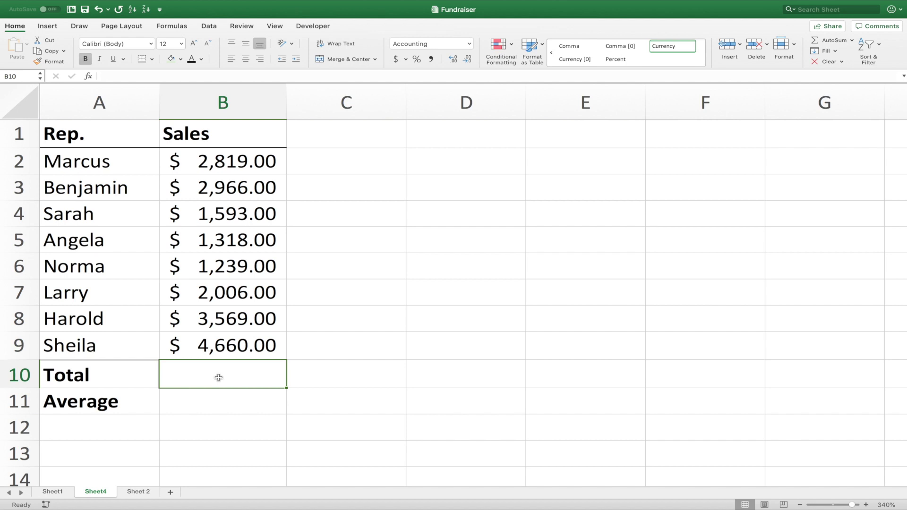
# Enter =SUM(B2:B9) in B10 using the SUM autocomplete suggestion, showing $20,170.00.
pyautogui.write('=')
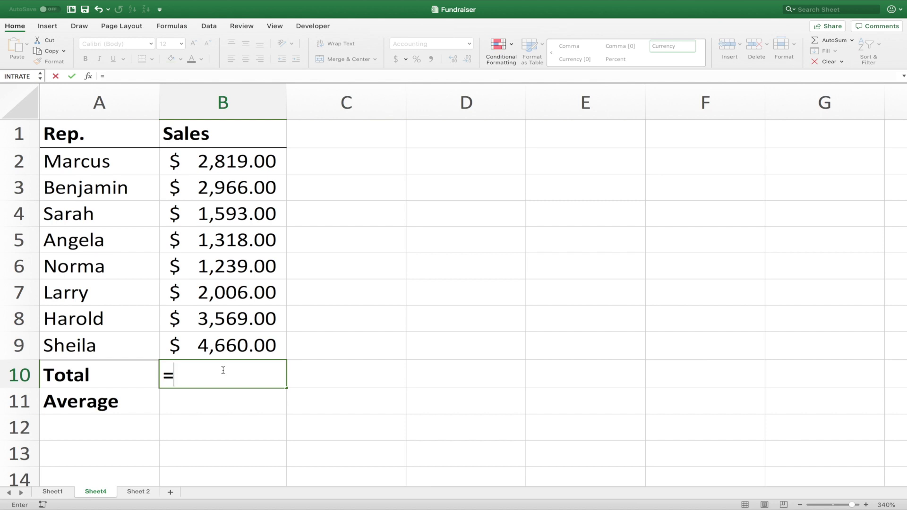
pyautogui.write('sum')
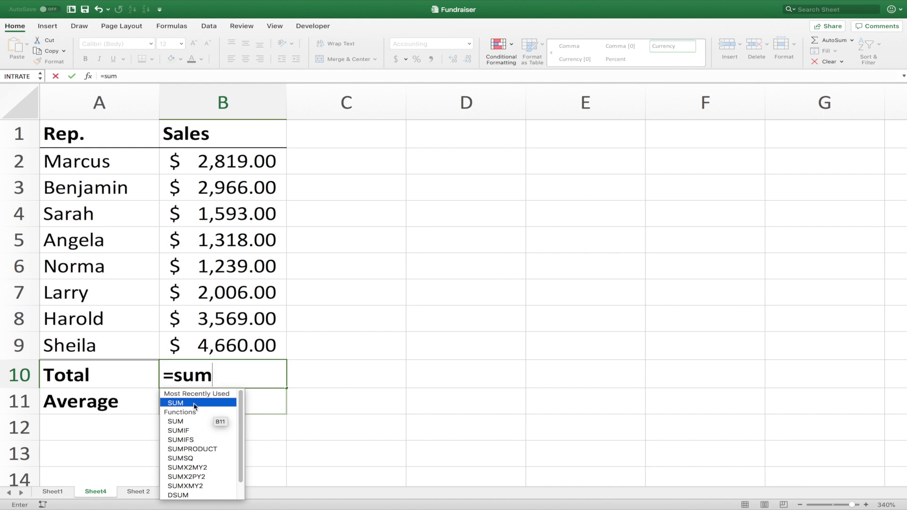
pyautogui.doubleClick(172, 405)
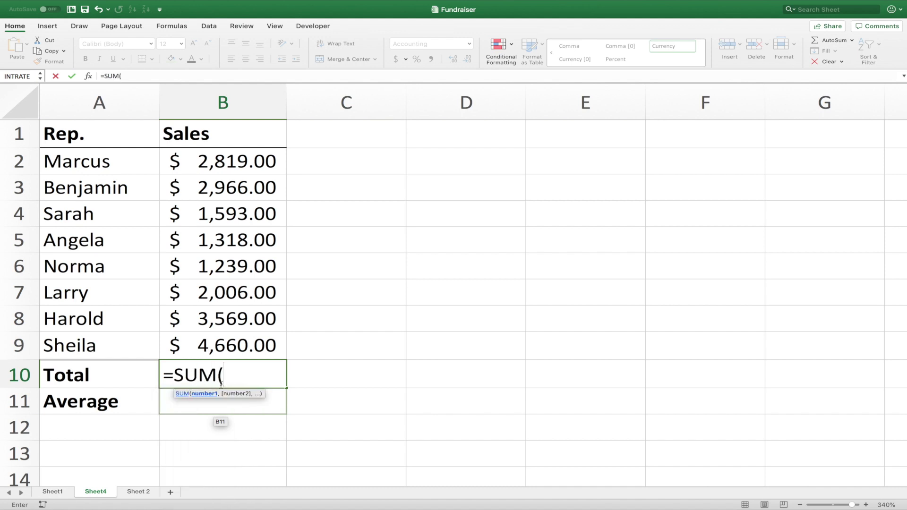
pyautogui.moveTo(225, 170); pyautogui.dragTo(232, 355)
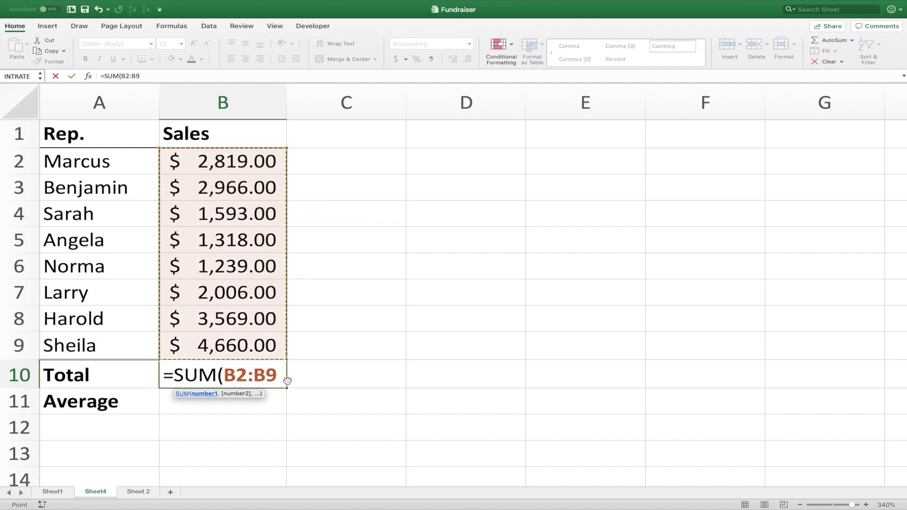
pyautogui.write(')')
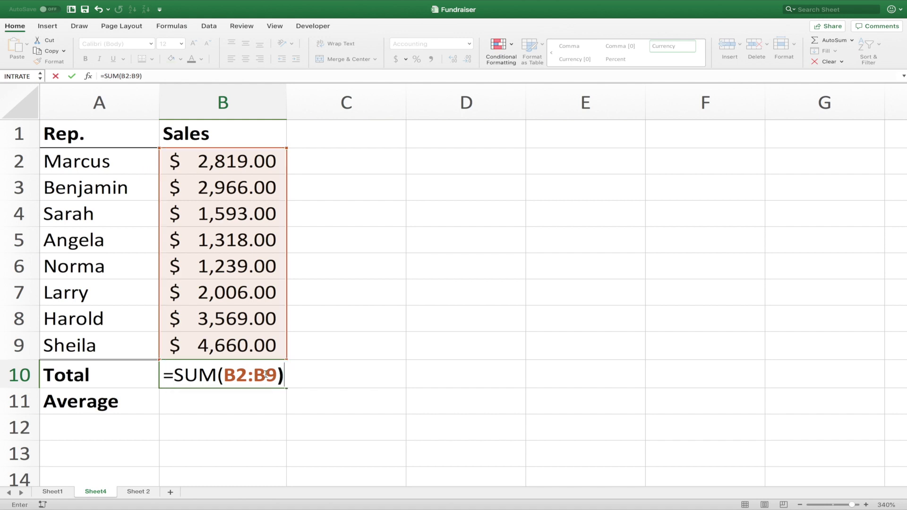
pyautogui.press('Return')
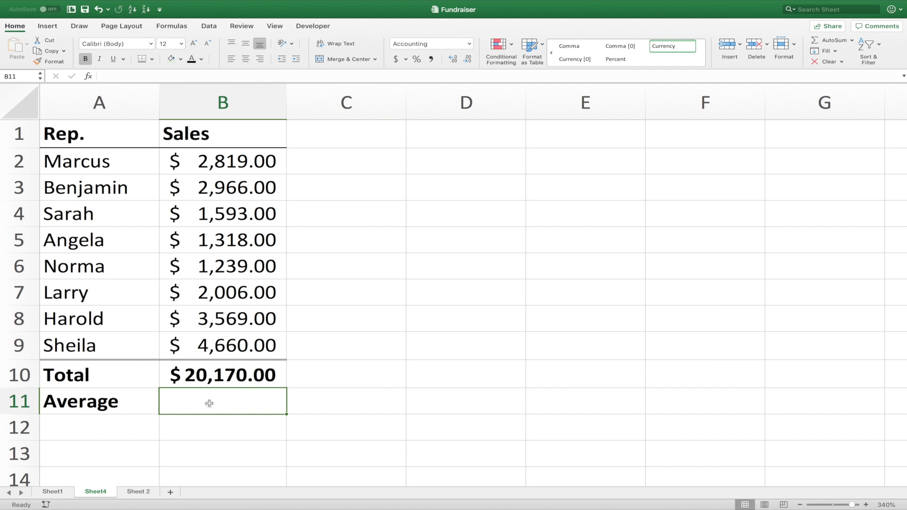
# Enter =AVERAGE(B2:B9) in B11 using the AVERAGE autocomplete suggestion, showing $2,521.25.
pyautogui.write('=')
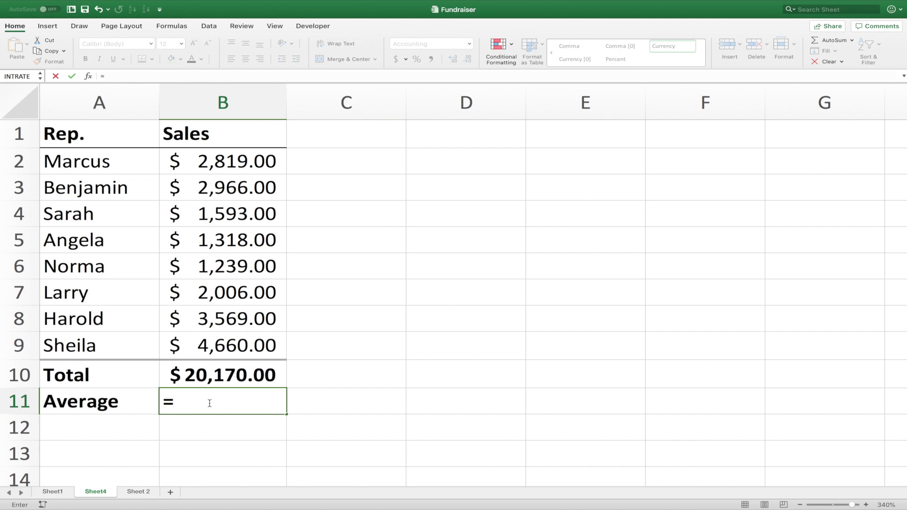
pyautogui.write('aver')
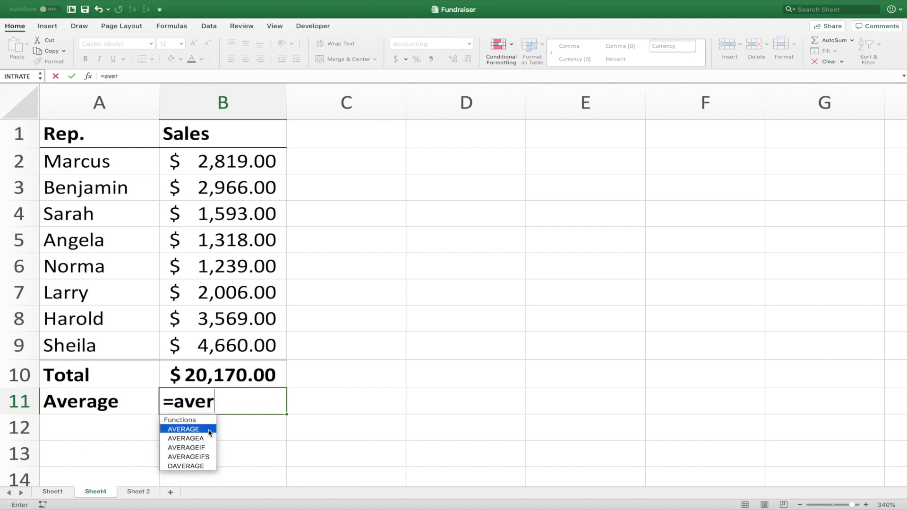
pyautogui.doubleClick(201, 431)
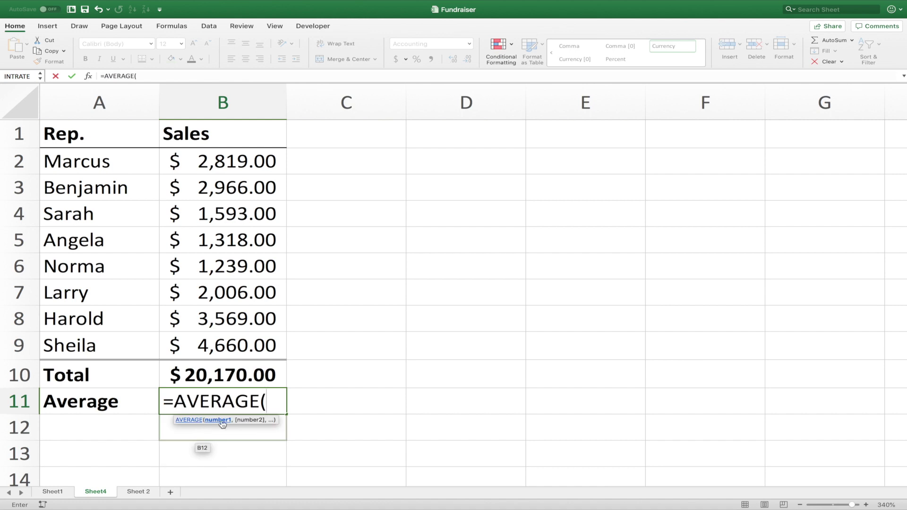
pyautogui.moveTo(227, 161); pyautogui.dragTo(226, 349)
pyautogui.write(')')
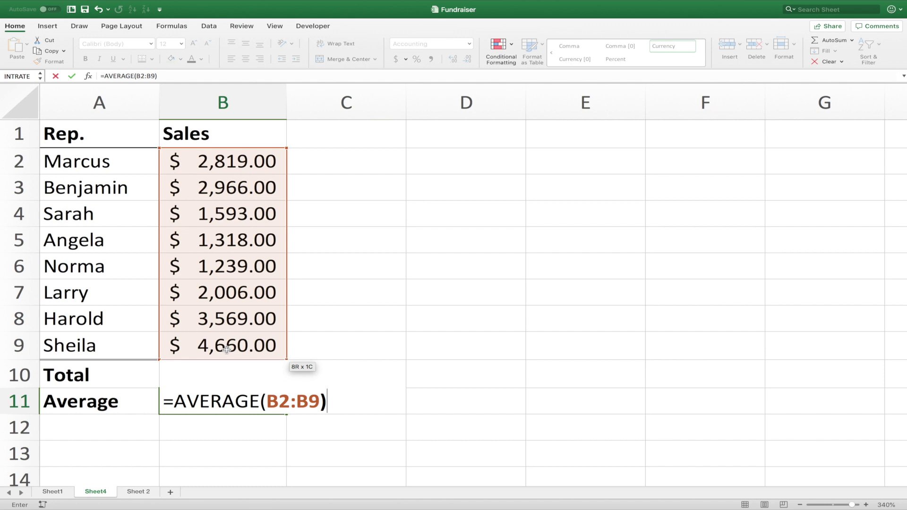
pyautogui.press('Return')
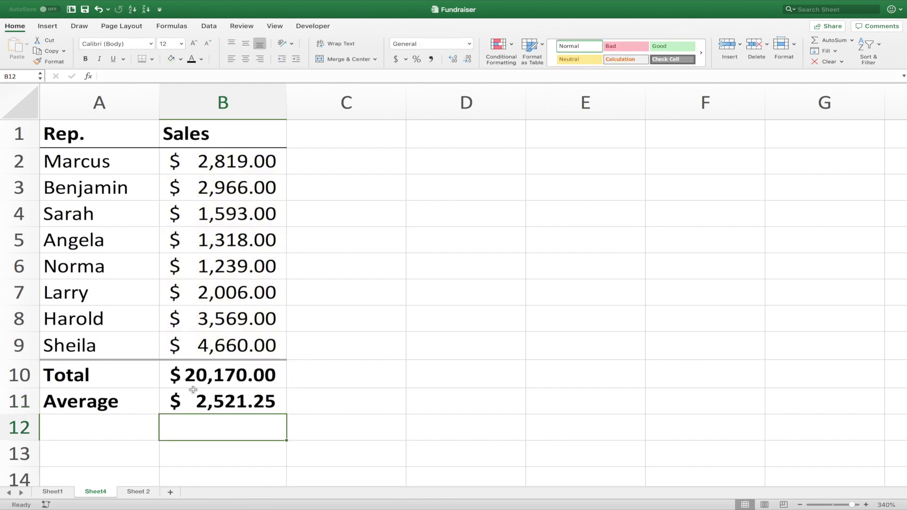
# Clear the Total and Average formulas from B10:B11.
pyautogui.click(201, 376)
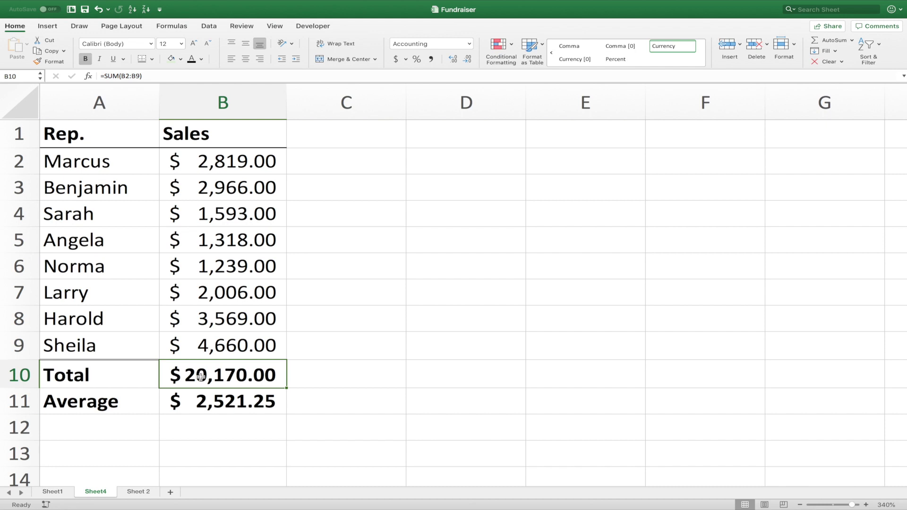
pyautogui.moveTo(201, 377); pyautogui.dragTo(221, 397)
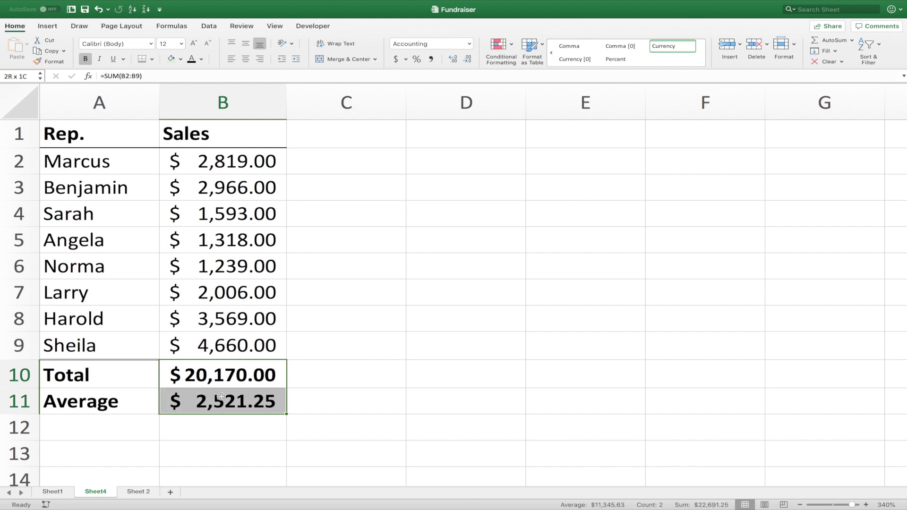
pyautogui.press('Delete')
# AutoSum the Sales values B2:B9 into B10, giving =SUM(B2:B9) and $20,170.00.
pyautogui.click(225, 374)
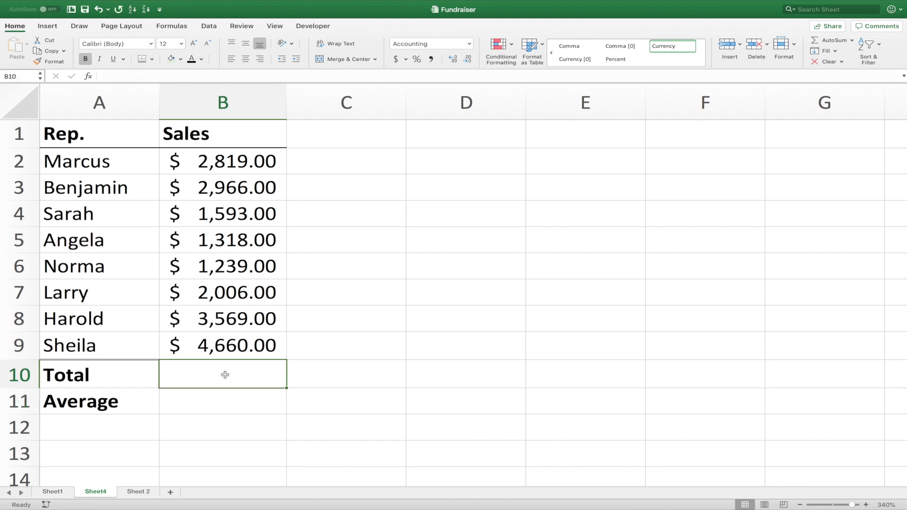
pyautogui.moveTo(232, 163); pyautogui.dragTo(249, 344)
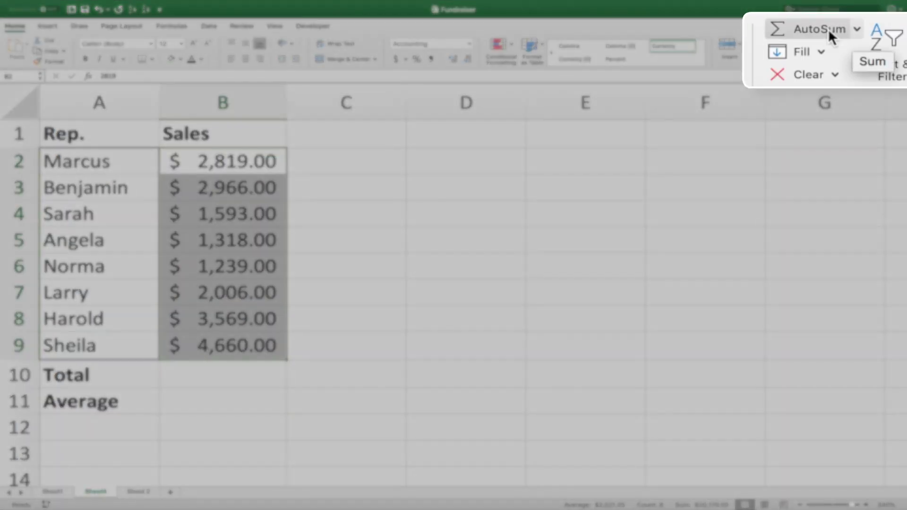
pyautogui.click(839, 41)
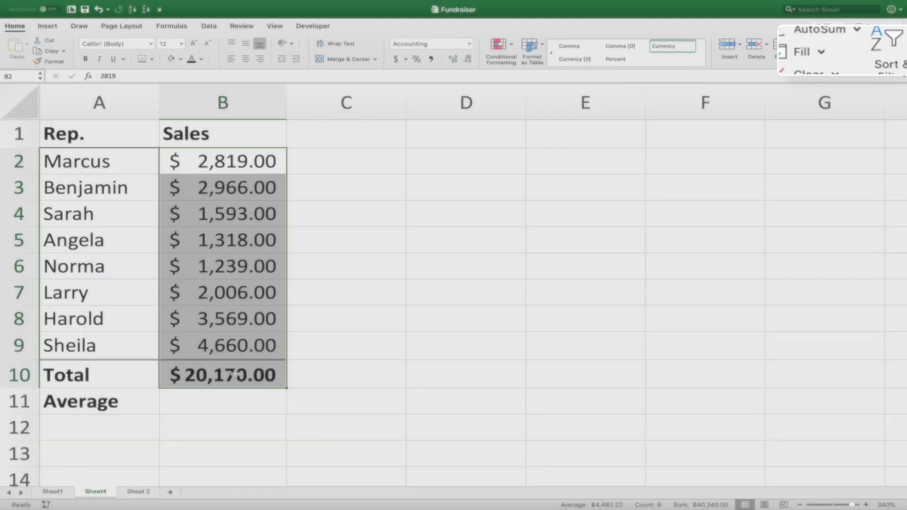
pyautogui.click(179, 378)
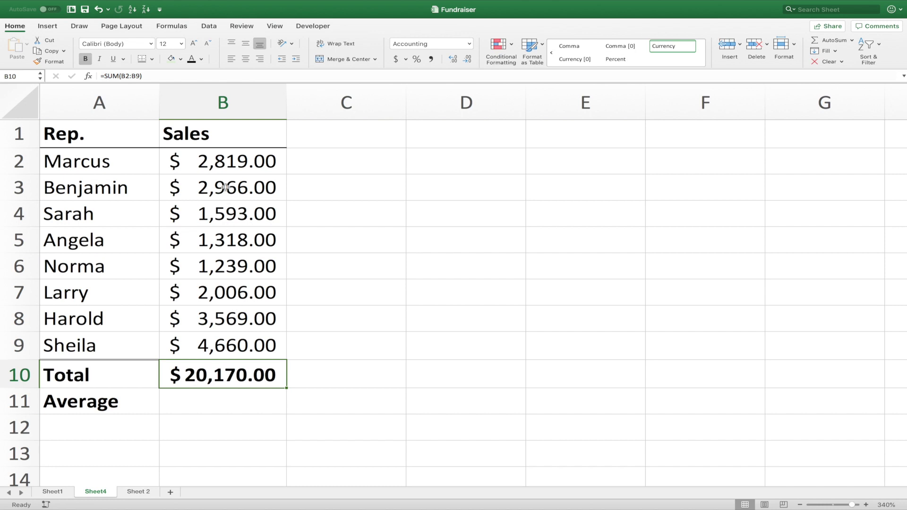
pyautogui.click(228, 396)
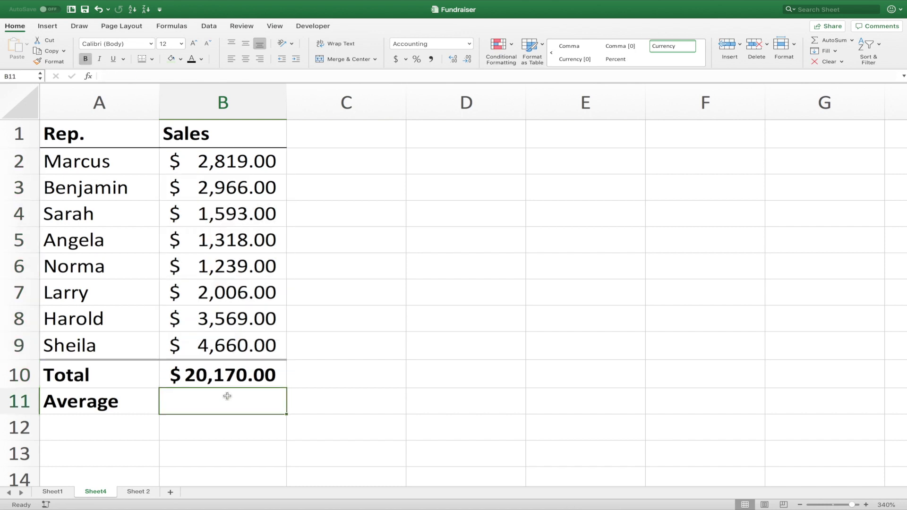
# Apply AutoSum's Average option to B2:B9, putting =AVERAGE(B2:B9) ($2,521.25) in B11.
pyautogui.moveTo(217, 166); pyautogui.dragTo(231, 340)
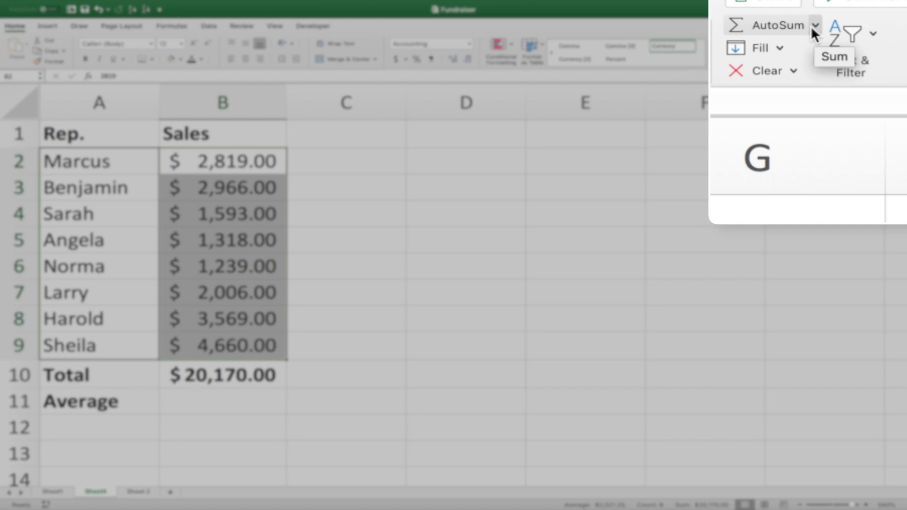
pyautogui.click(815, 25)
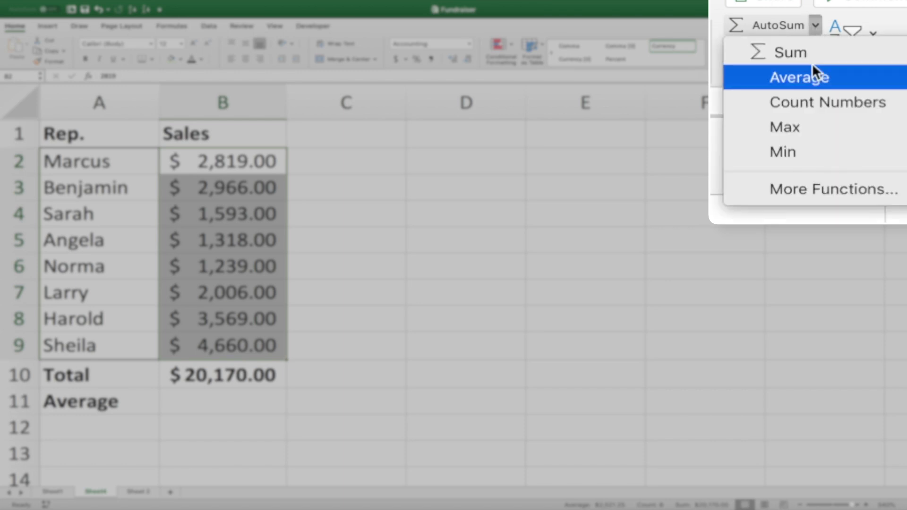
pyautogui.click(812, 77)
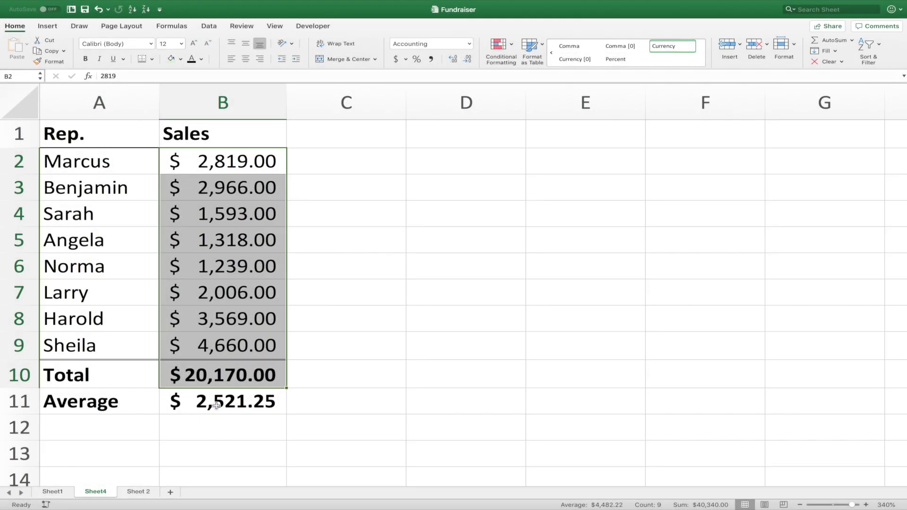
pyautogui.click(216, 405)
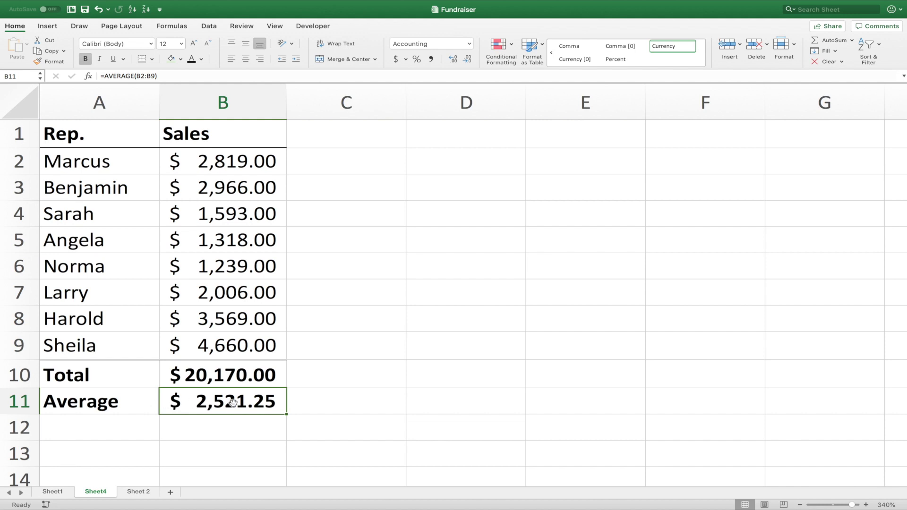